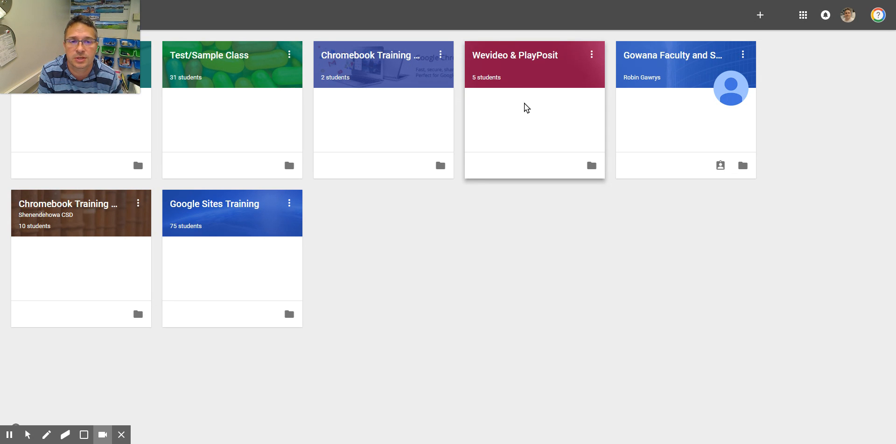
Step: Move the Wevideo & PlayPosit class card directly ahead of Test/Sample Class and view that card's options
left_click_drag(537, 116, 228, 99)
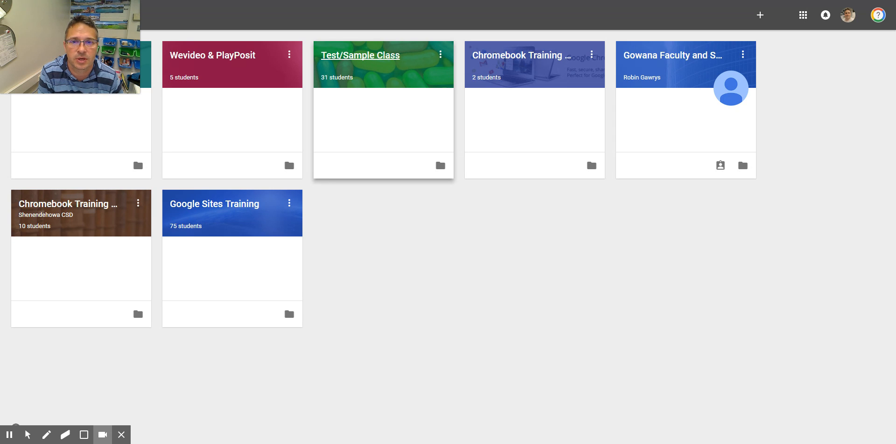
left_click(290, 56)
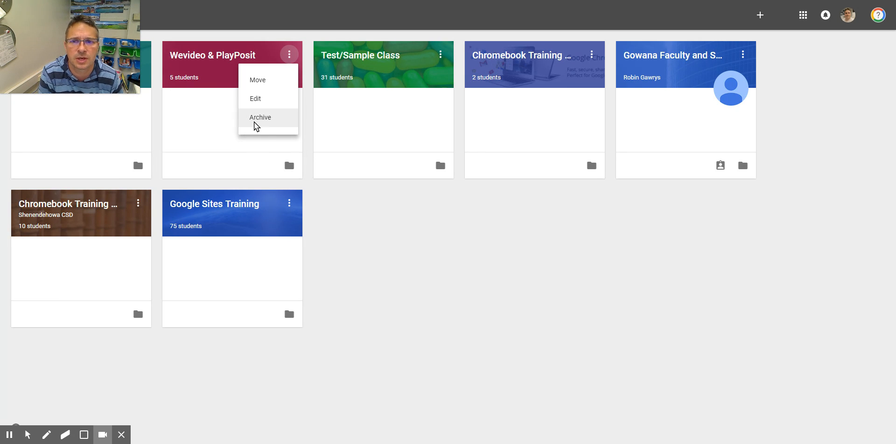
left_click(367, 252)
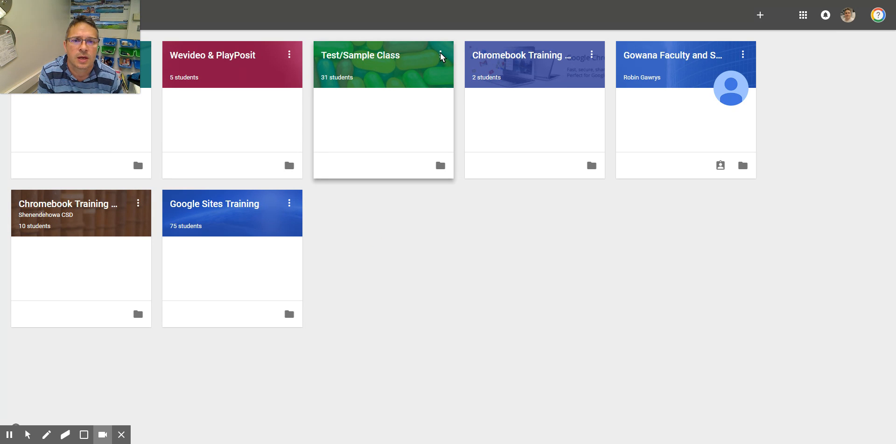
Step: Open Test/Sample Class and look over its student list and the student work for the NTO exit card assignment
left_click(362, 57)
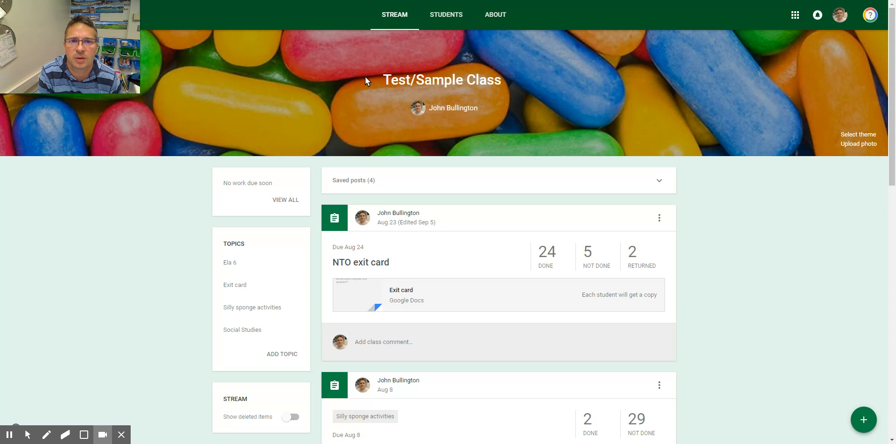
left_click(447, 16)
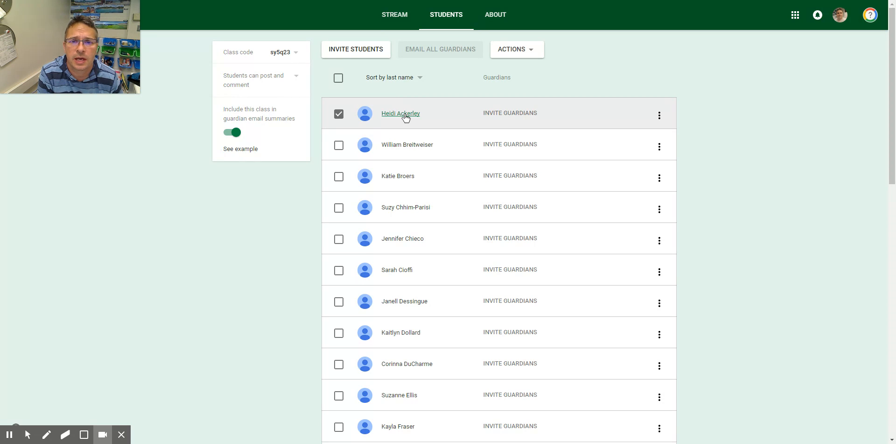
left_click(385, 18)
left_click(370, 264)
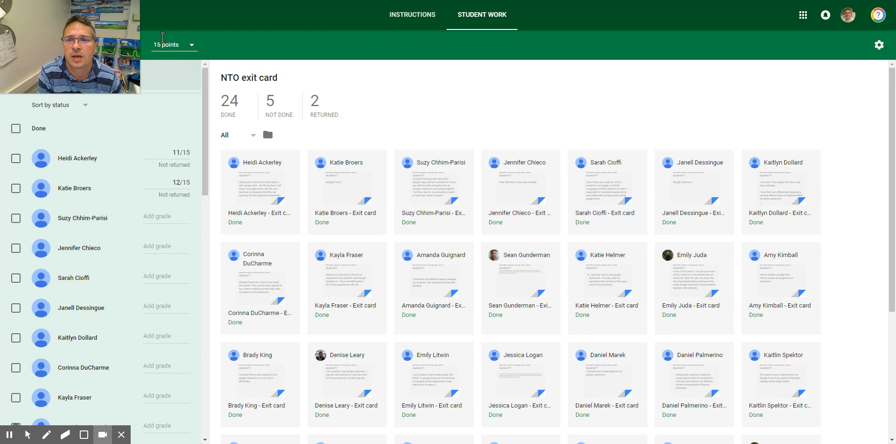
mouse_move(121, 17)
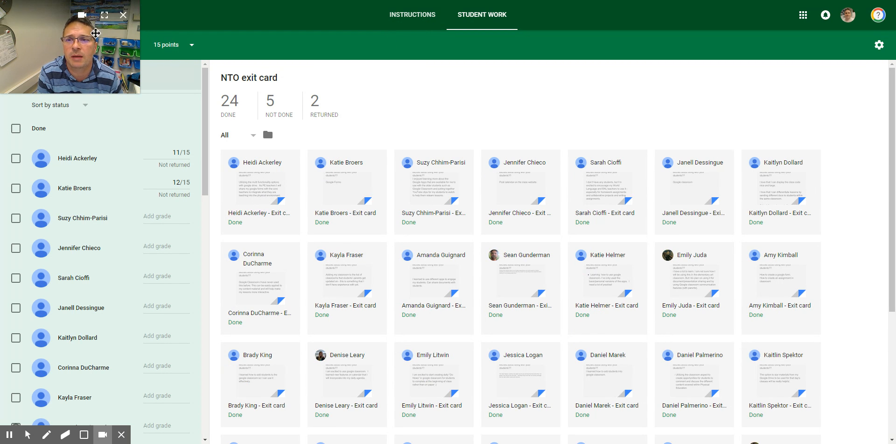
left_click(123, 15)
left_click(16, 15)
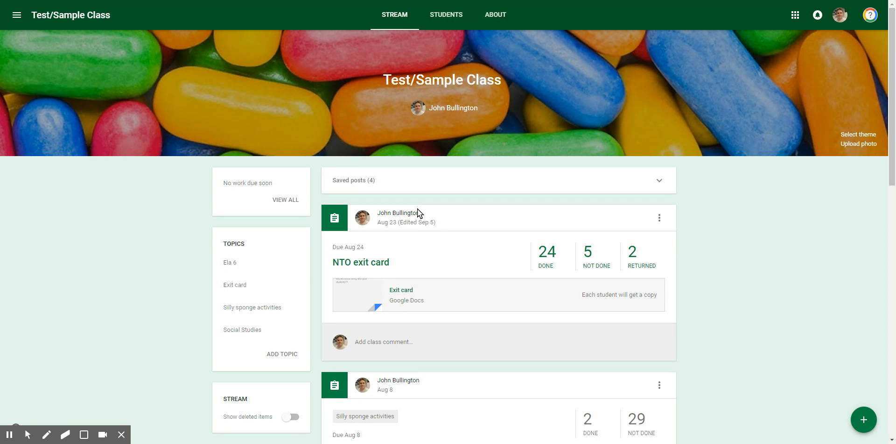
Step: View the bulk actions for the class's students and open the first listed student's assignment summary
left_click(445, 15)
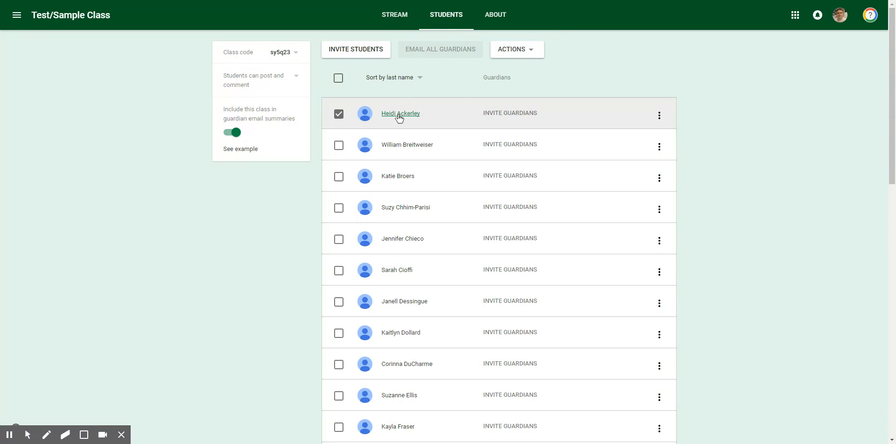
left_click(509, 52)
left_click(592, 61)
left_click(406, 114)
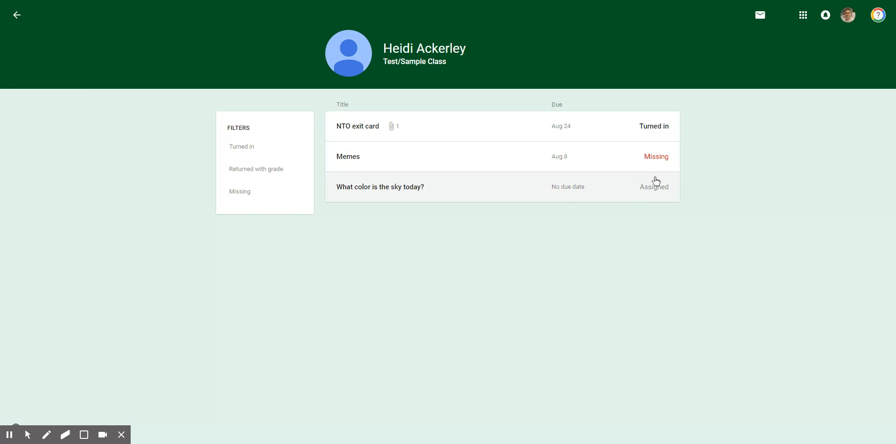
left_click(376, 232)
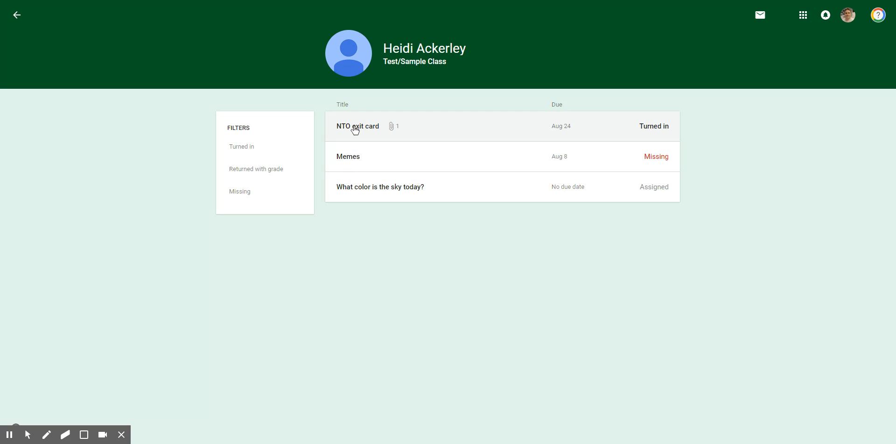
Step: View this student's NTO exit card submission and return to the class
left_click(354, 130)
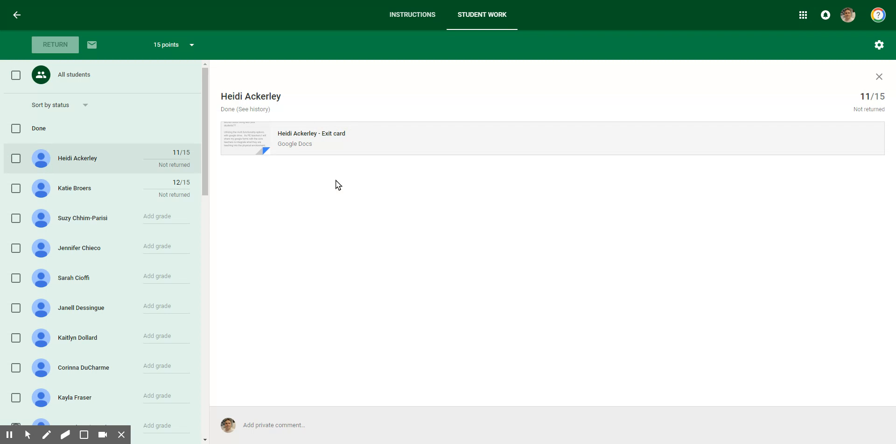
left_click(242, 140)
left_click(17, 14)
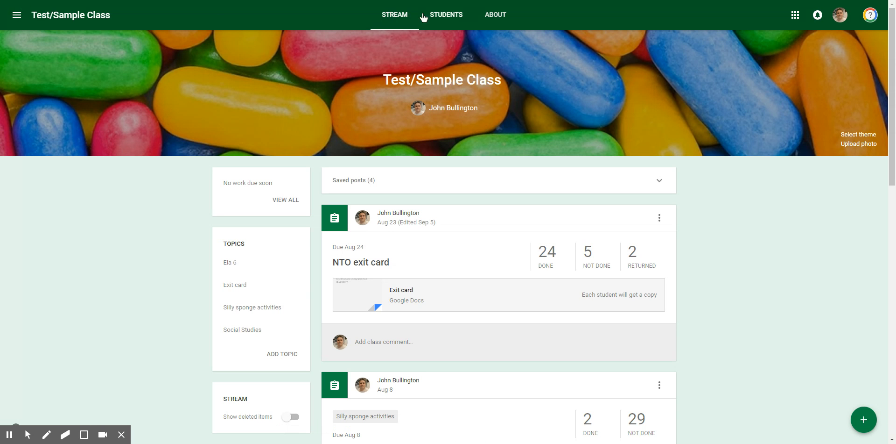
Step: Display the class code for students, enlarge it to full screen, and close the display
left_click(438, 17)
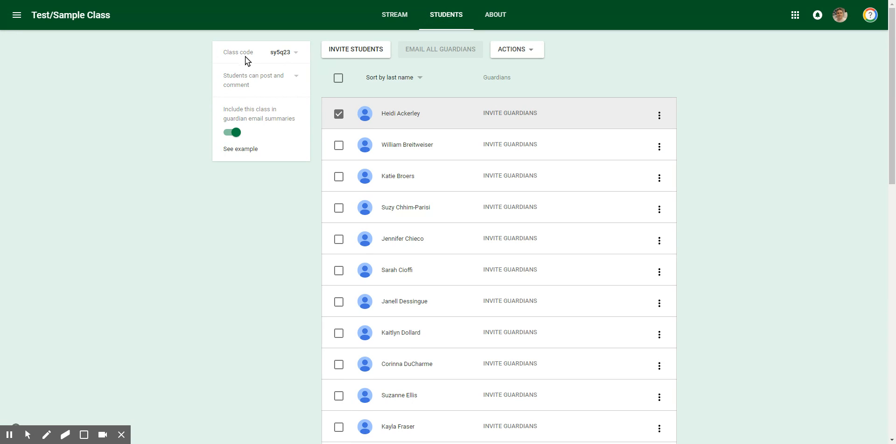
left_click(297, 53)
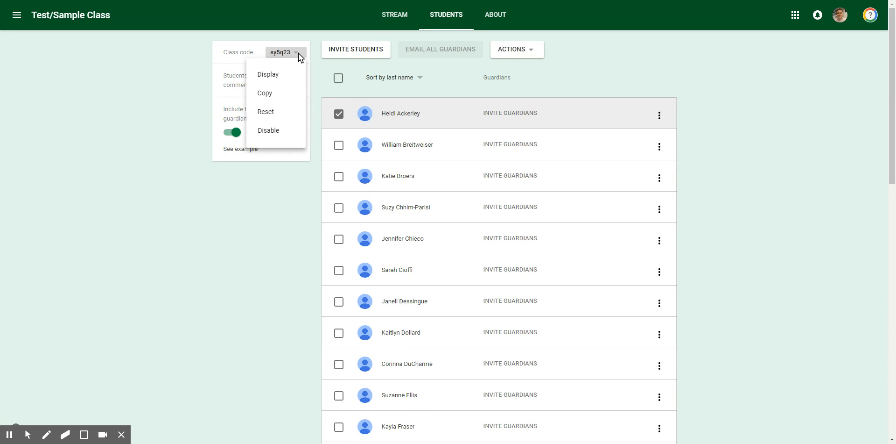
left_click(276, 73)
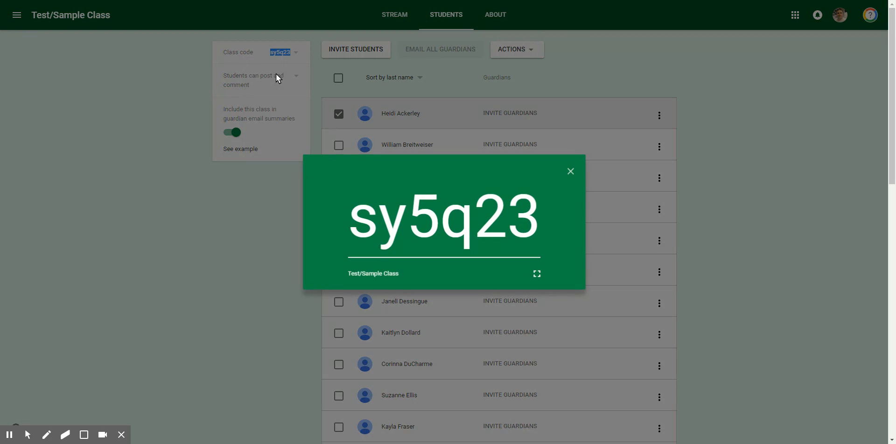
left_click(539, 274)
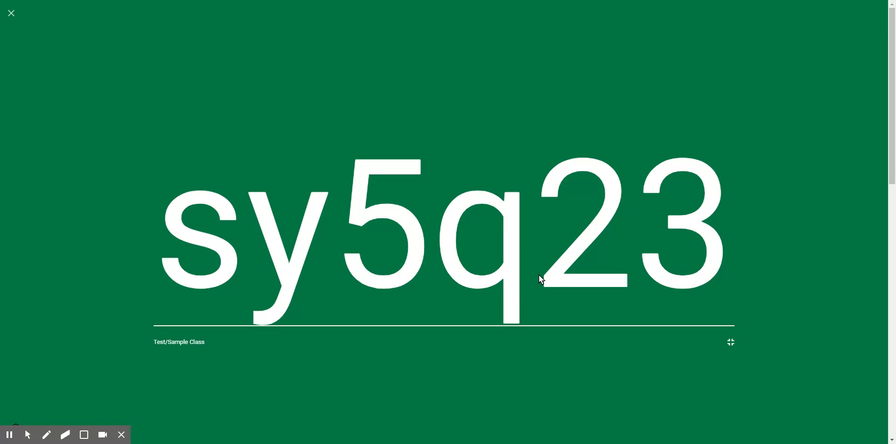
left_click(732, 343)
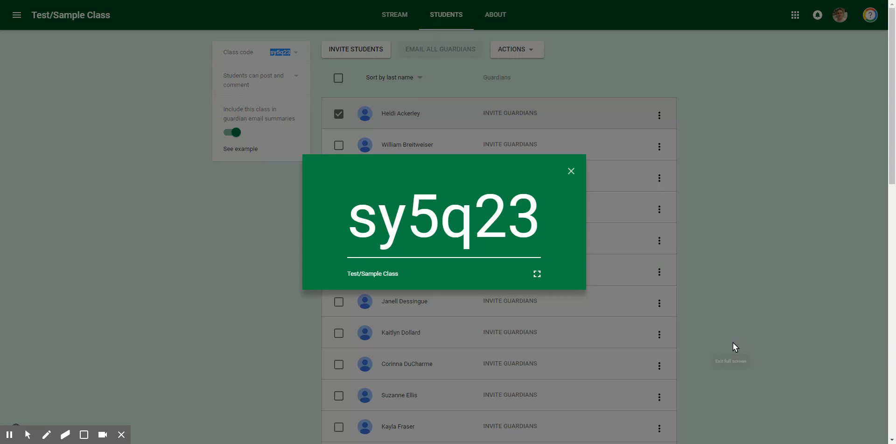
left_click(570, 173)
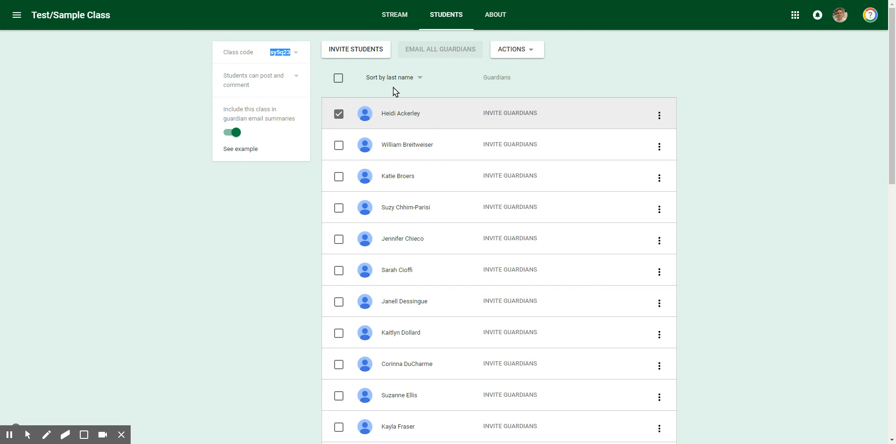
Step: View the first student's assignment summary by way of their NTO exit card submission, and return to the student list
left_click(393, 15)
left_click(375, 262)
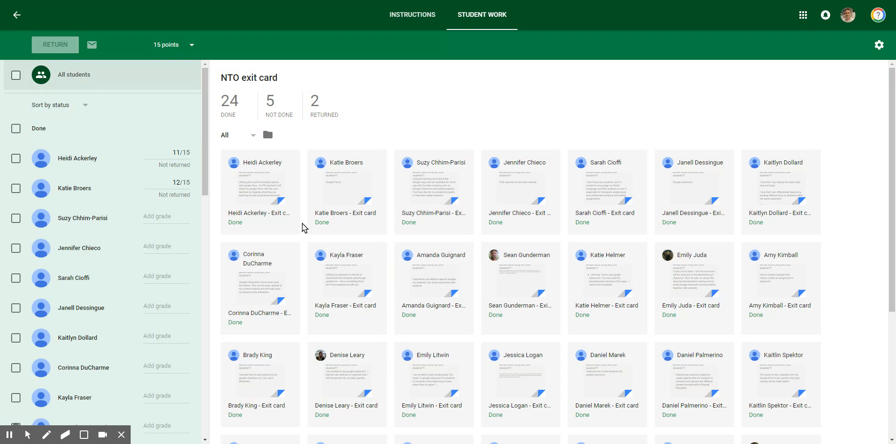
left_click(78, 161)
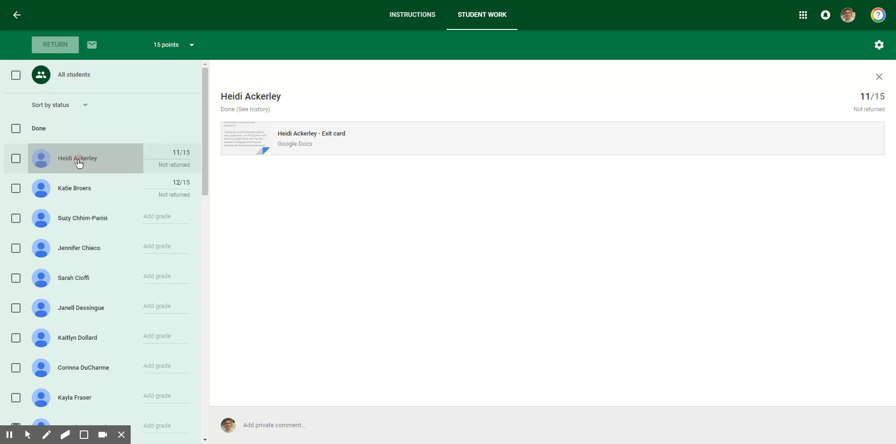
left_click(256, 99)
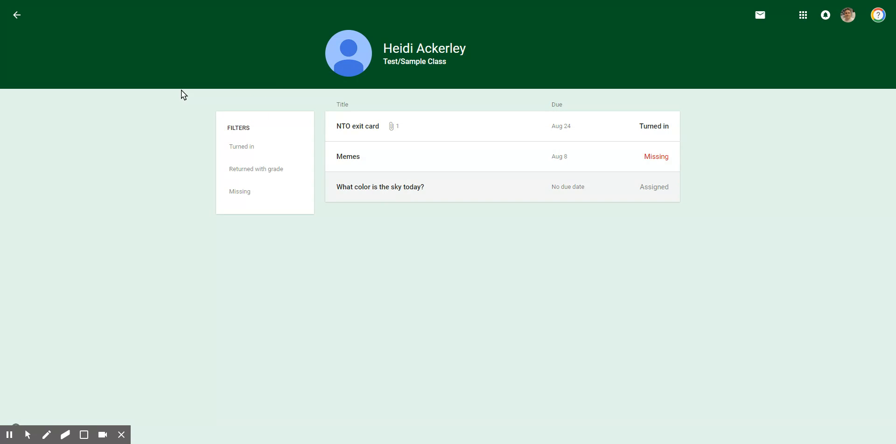
left_click(16, 15)
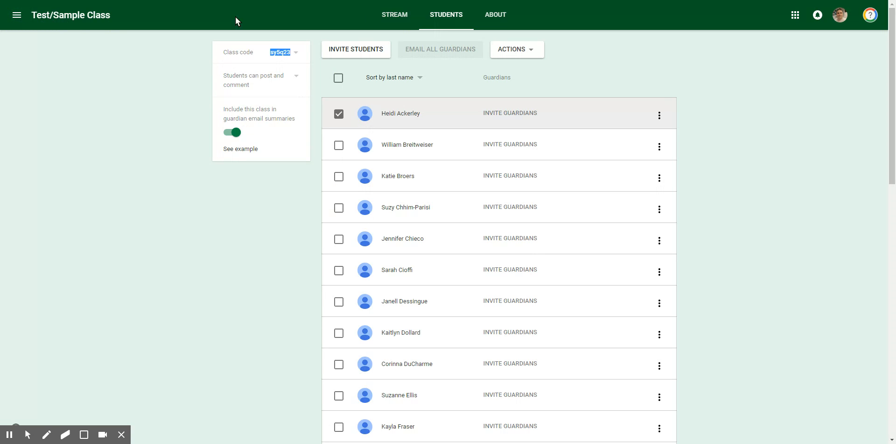
Step: Set the first listed student's grade on the NTO exit card assignment to 11.5 out of 15
left_click(400, 17)
left_click(366, 264)
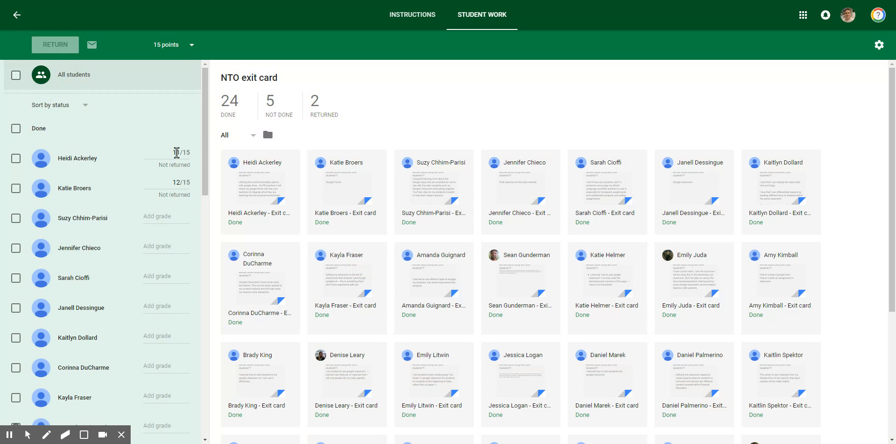
left_click(179, 153)
left_click(176, 151)
type(".5")
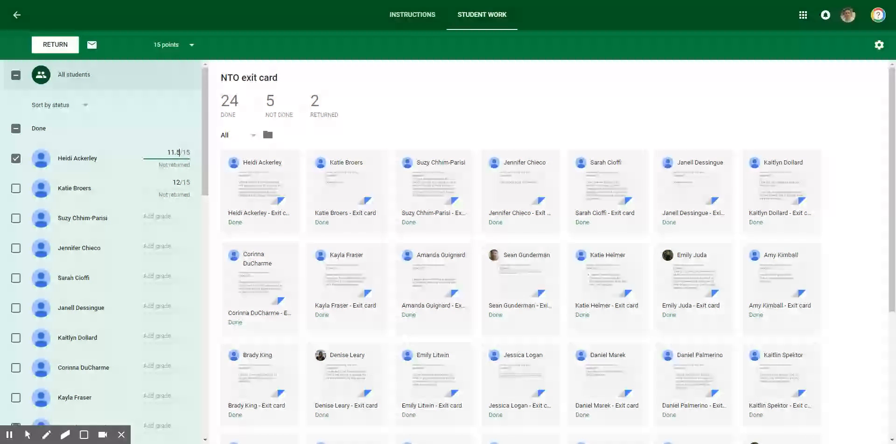
key("Tab")
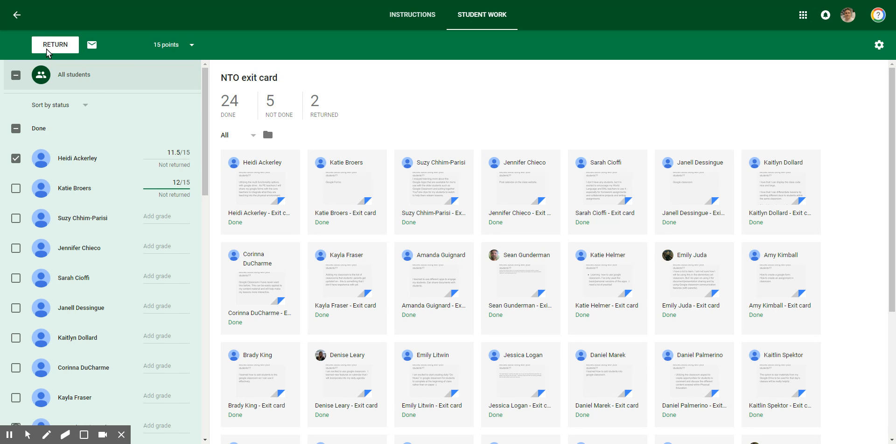
Step: Leave the NTO exit card's student work and open the About page of Test/Sample Class
left_click(21, 18)
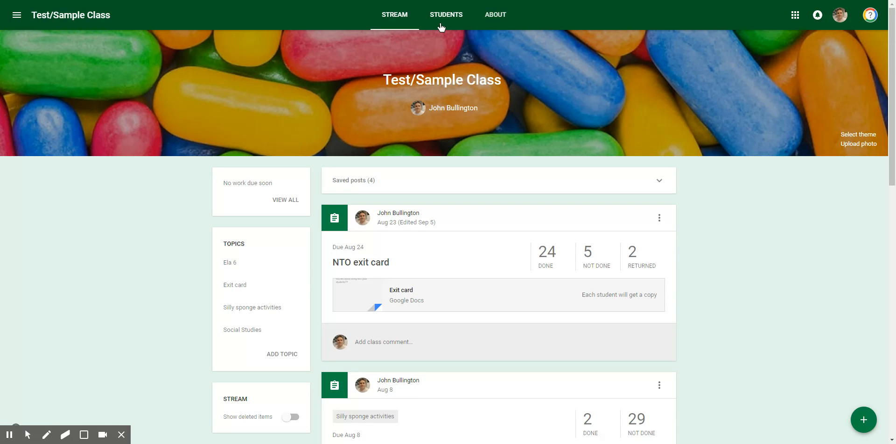
left_click(497, 14)
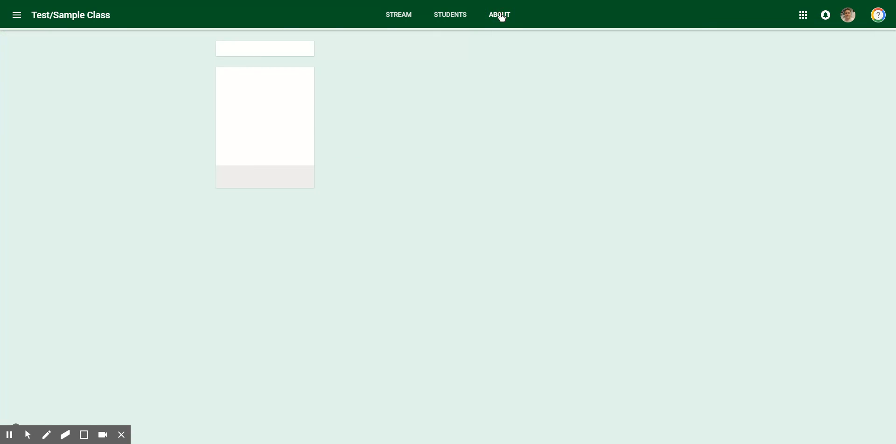